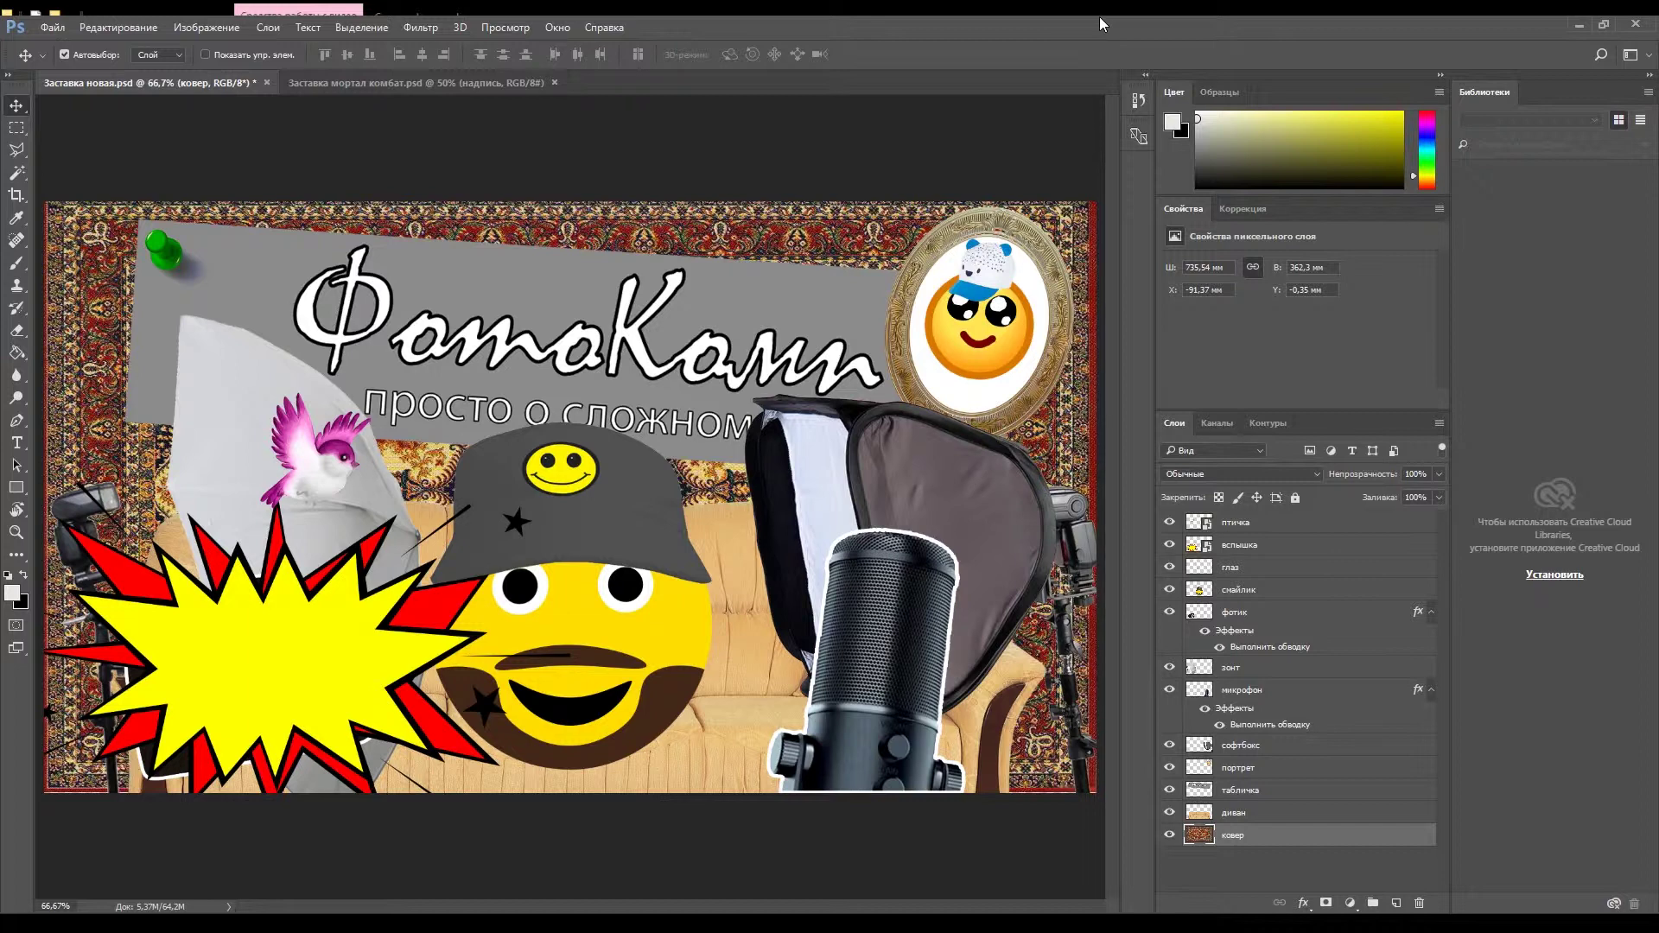
Toggle the вспышка, смайлик and зонт layers off and back on, then return to Premiere Pro
left_click(1169, 544)
left_click(1169, 544)
left_click(1169, 589)
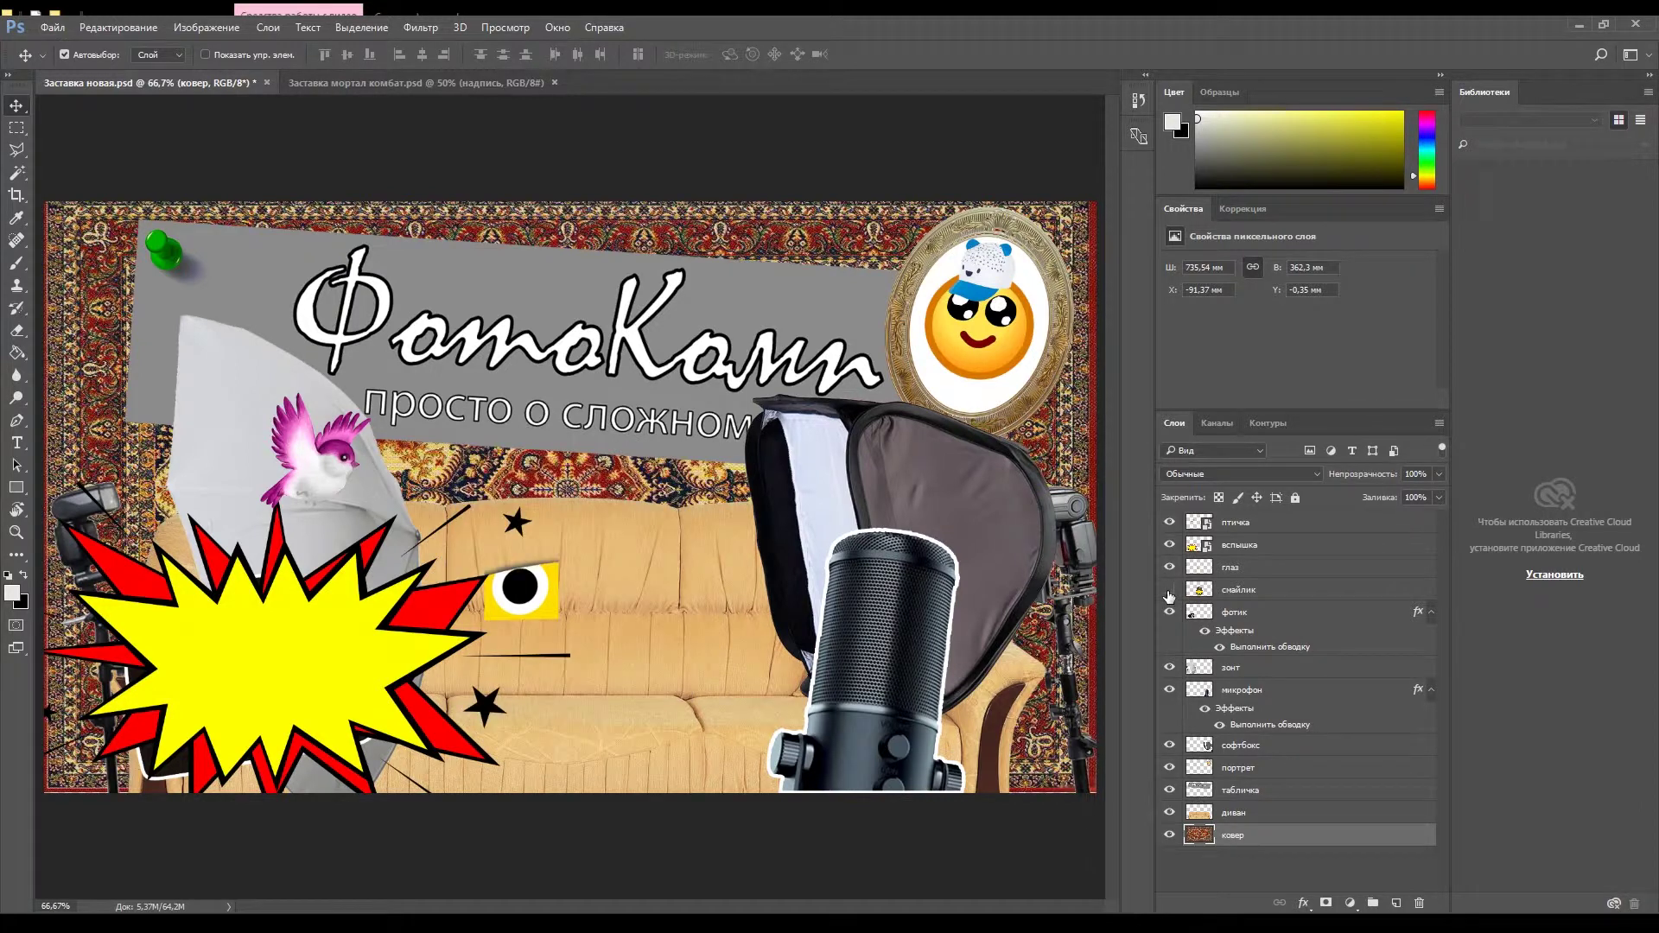
left_click(1169, 589)
left_click(1169, 667)
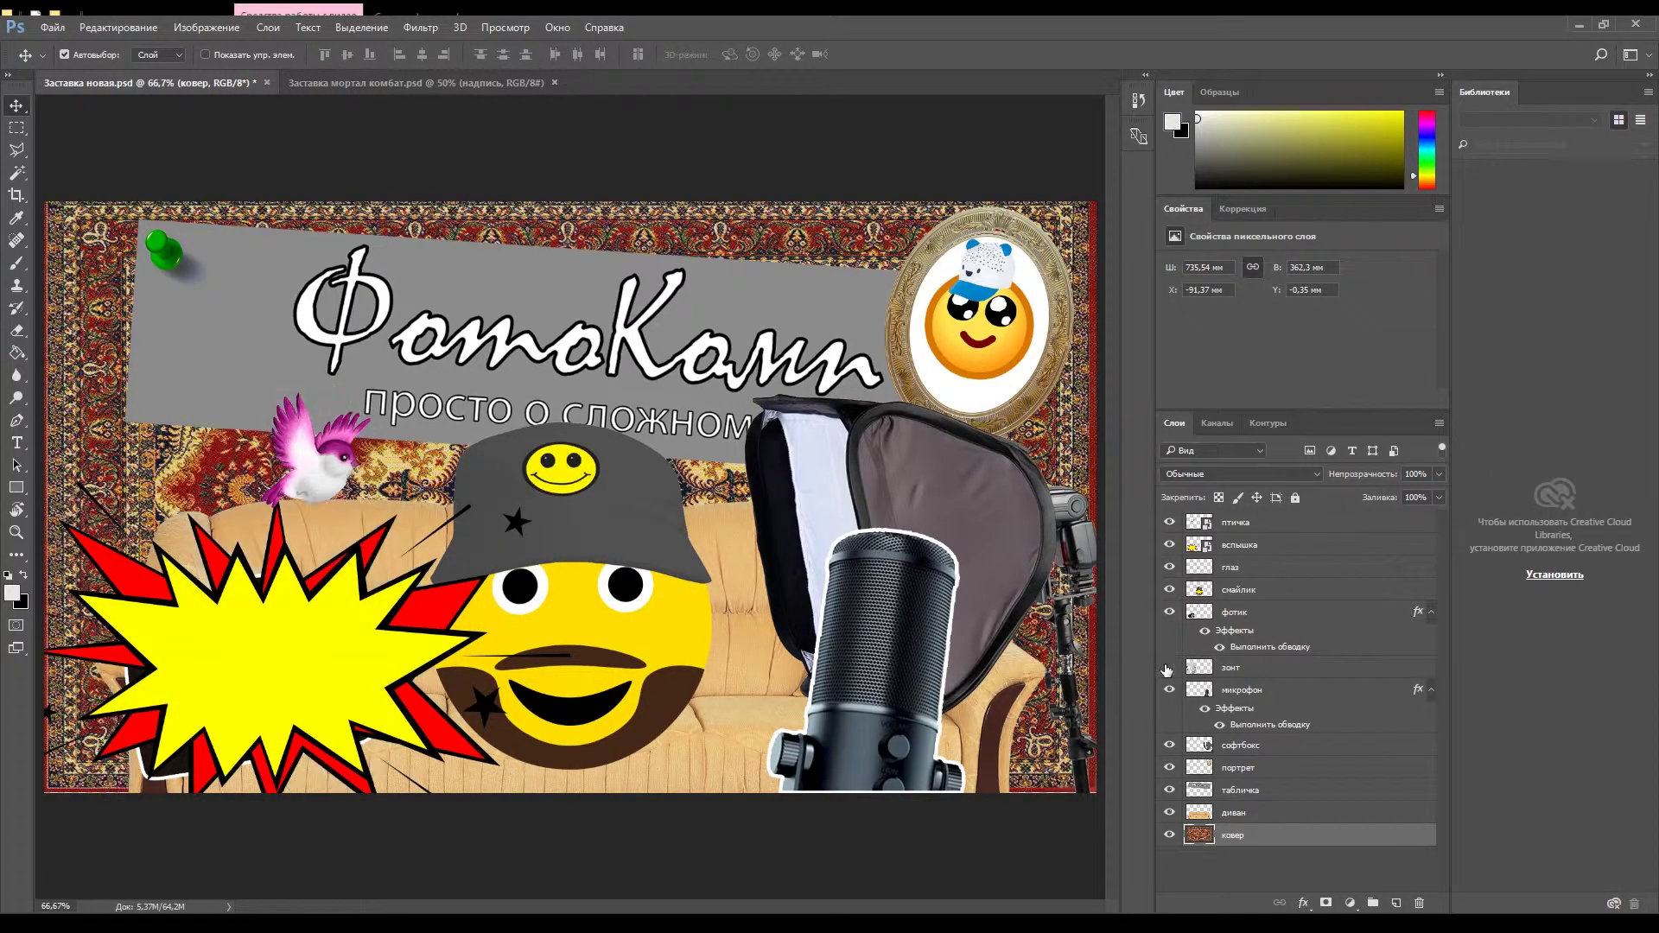
left_click(1169, 667)
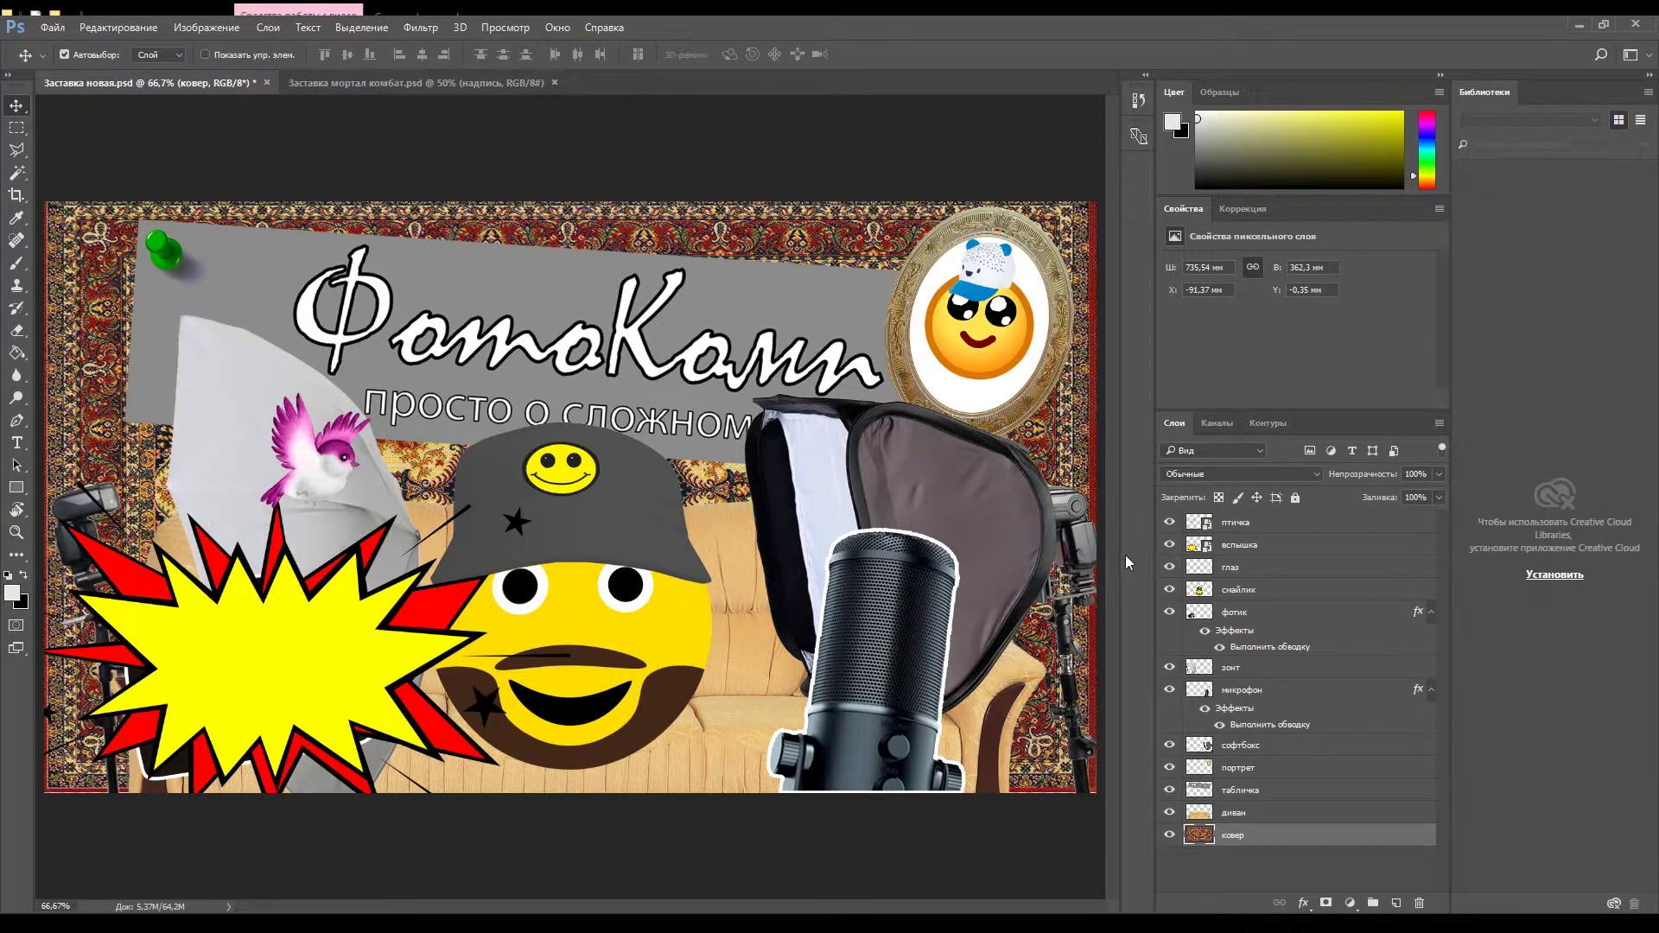
key("alt+Tab")
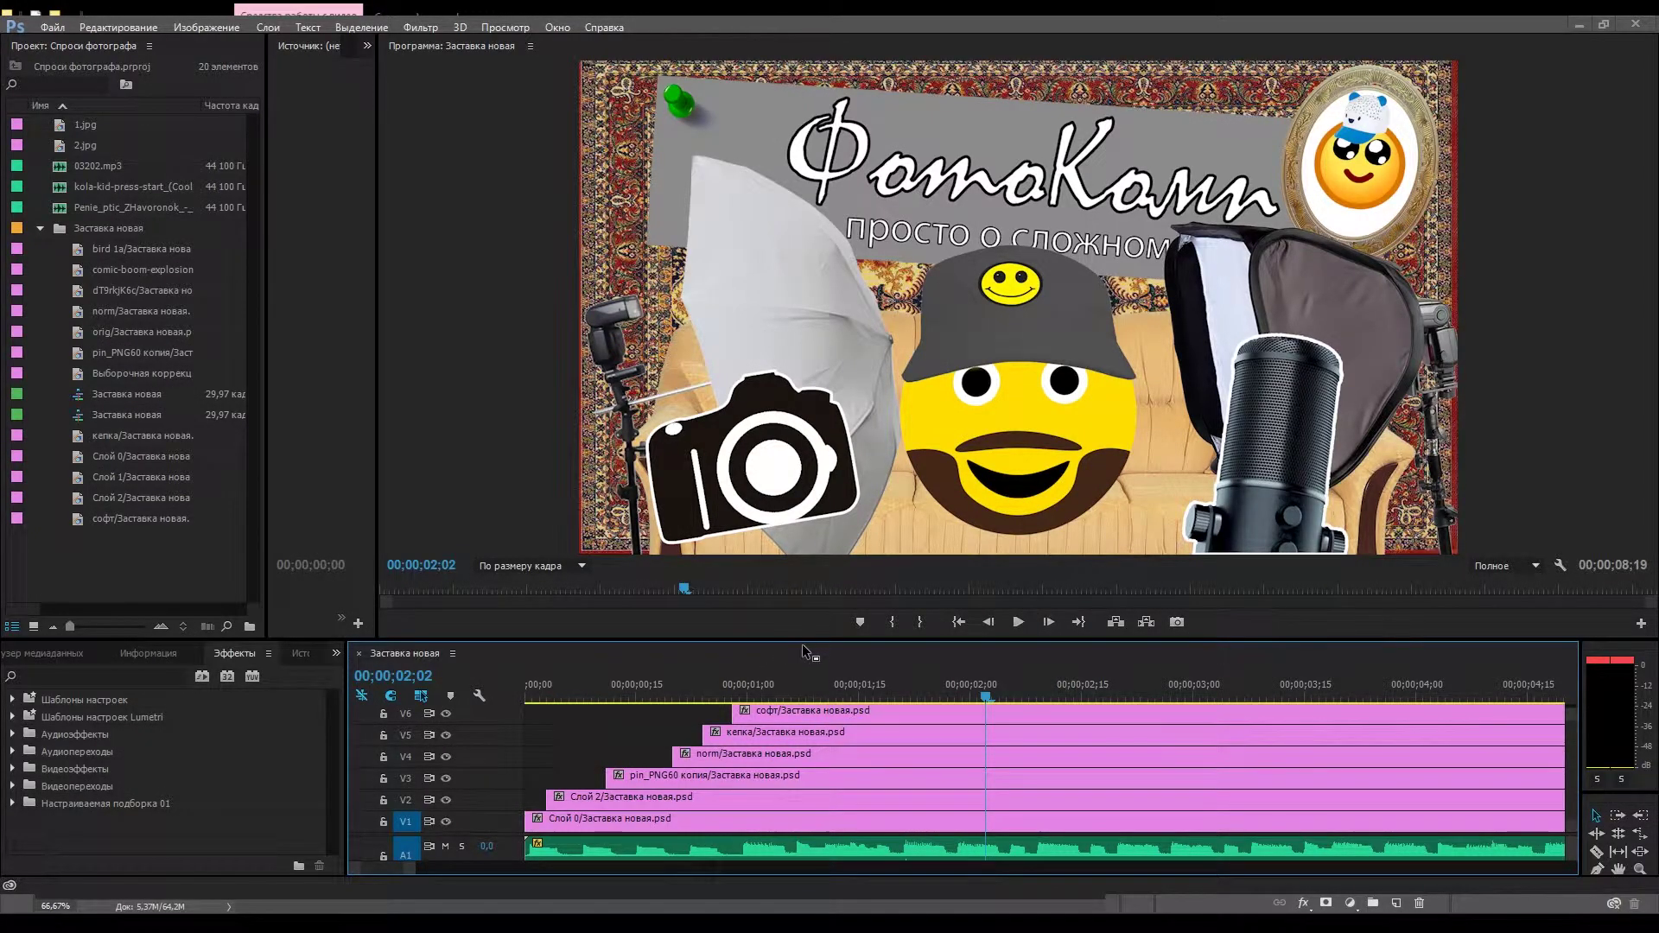
Enlarge the timeline to show all tracks, scrub the intro's opening, and briefly hide V1 output
left_click_drag(802, 637, 802, 368)
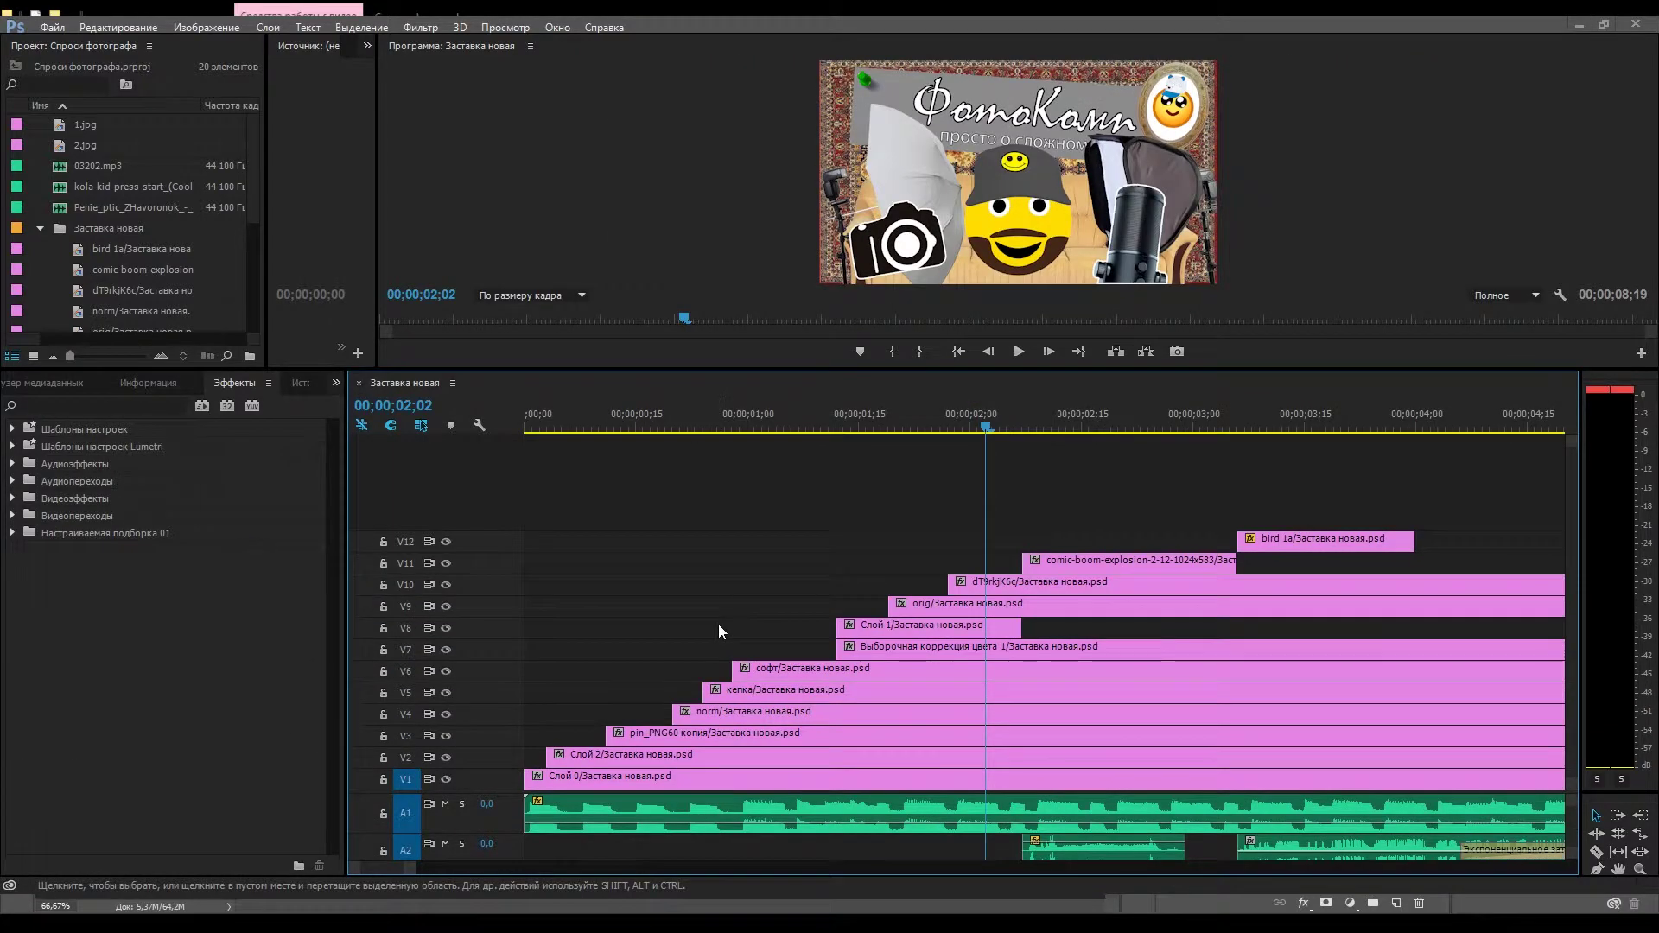
left_click_drag(581, 428, 359, 442)
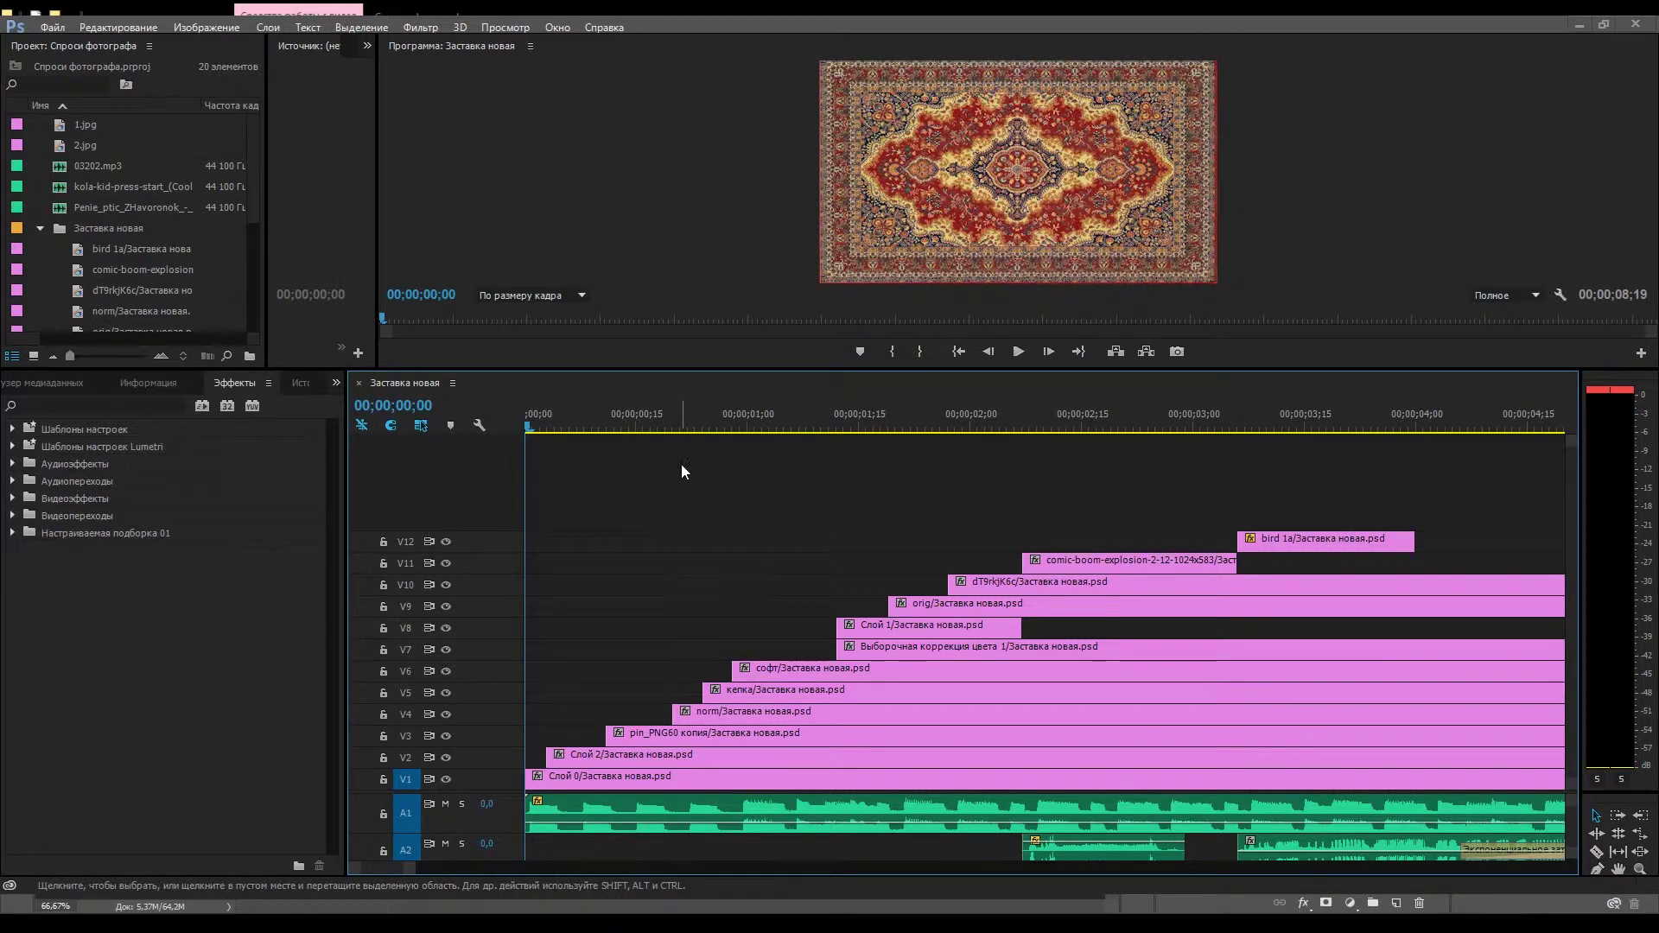
mouse_move(571, 425)
left_mouse_down()
mouse_move(607, 425)
mouse_move(515, 444)
left_mouse_up()
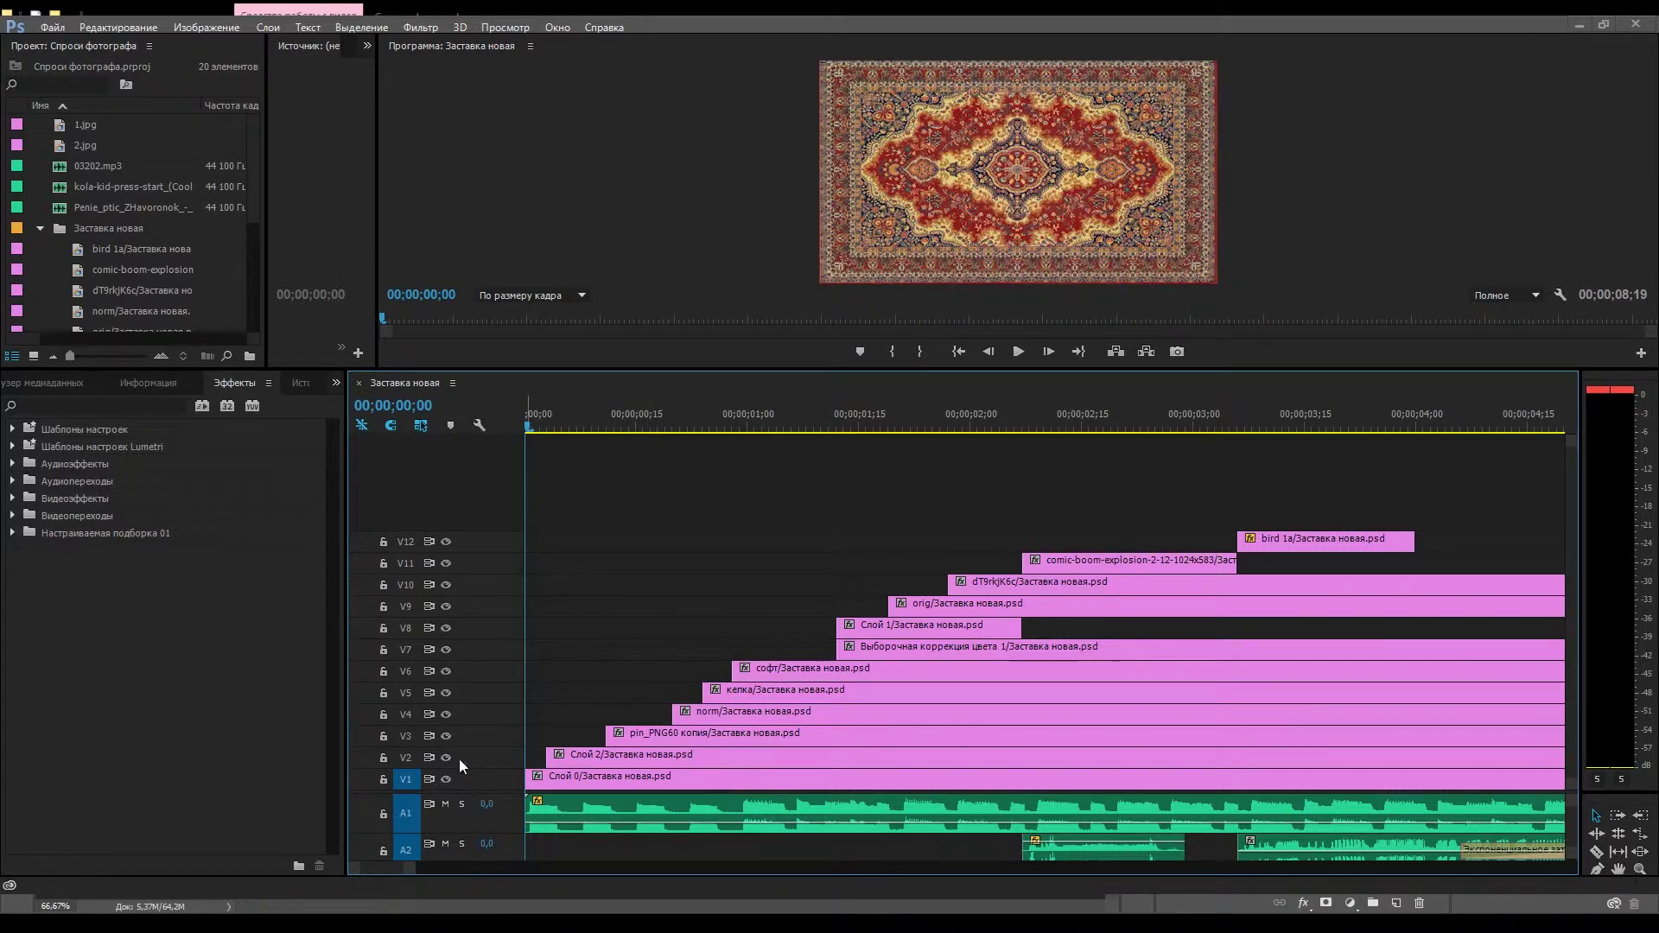
left_click(446, 780)
left_click(447, 779)
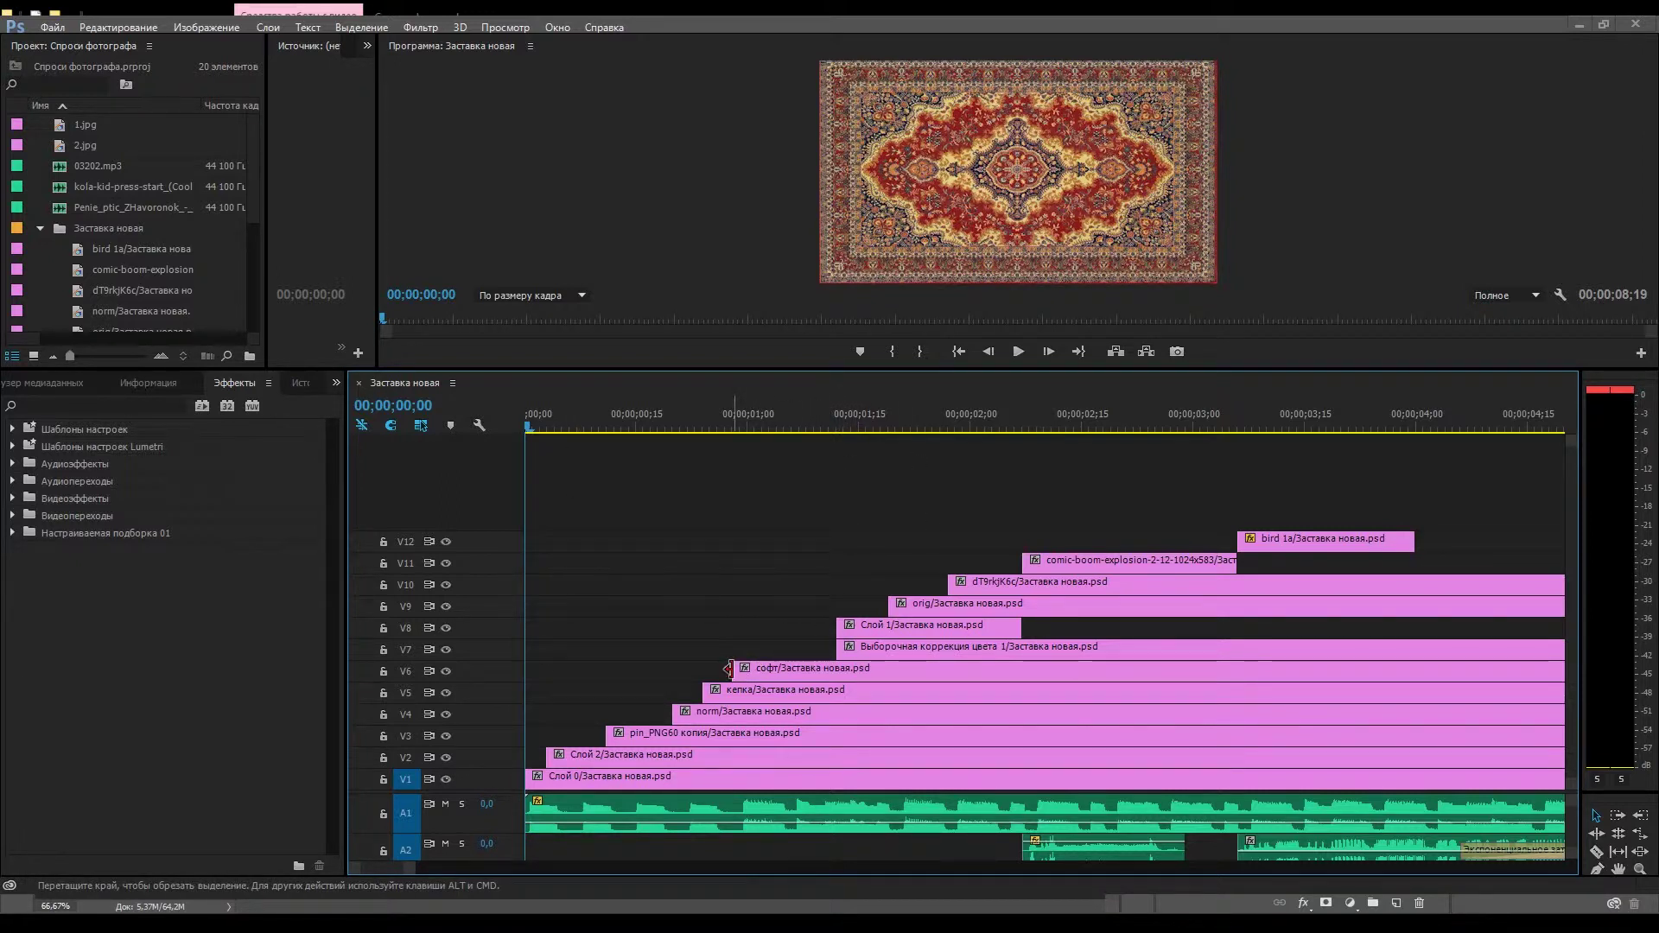
Trial-extend the софт clip's start and restore it, then test an earlier start for Слой 1
left_click_drag(700, 664, 654, 658)
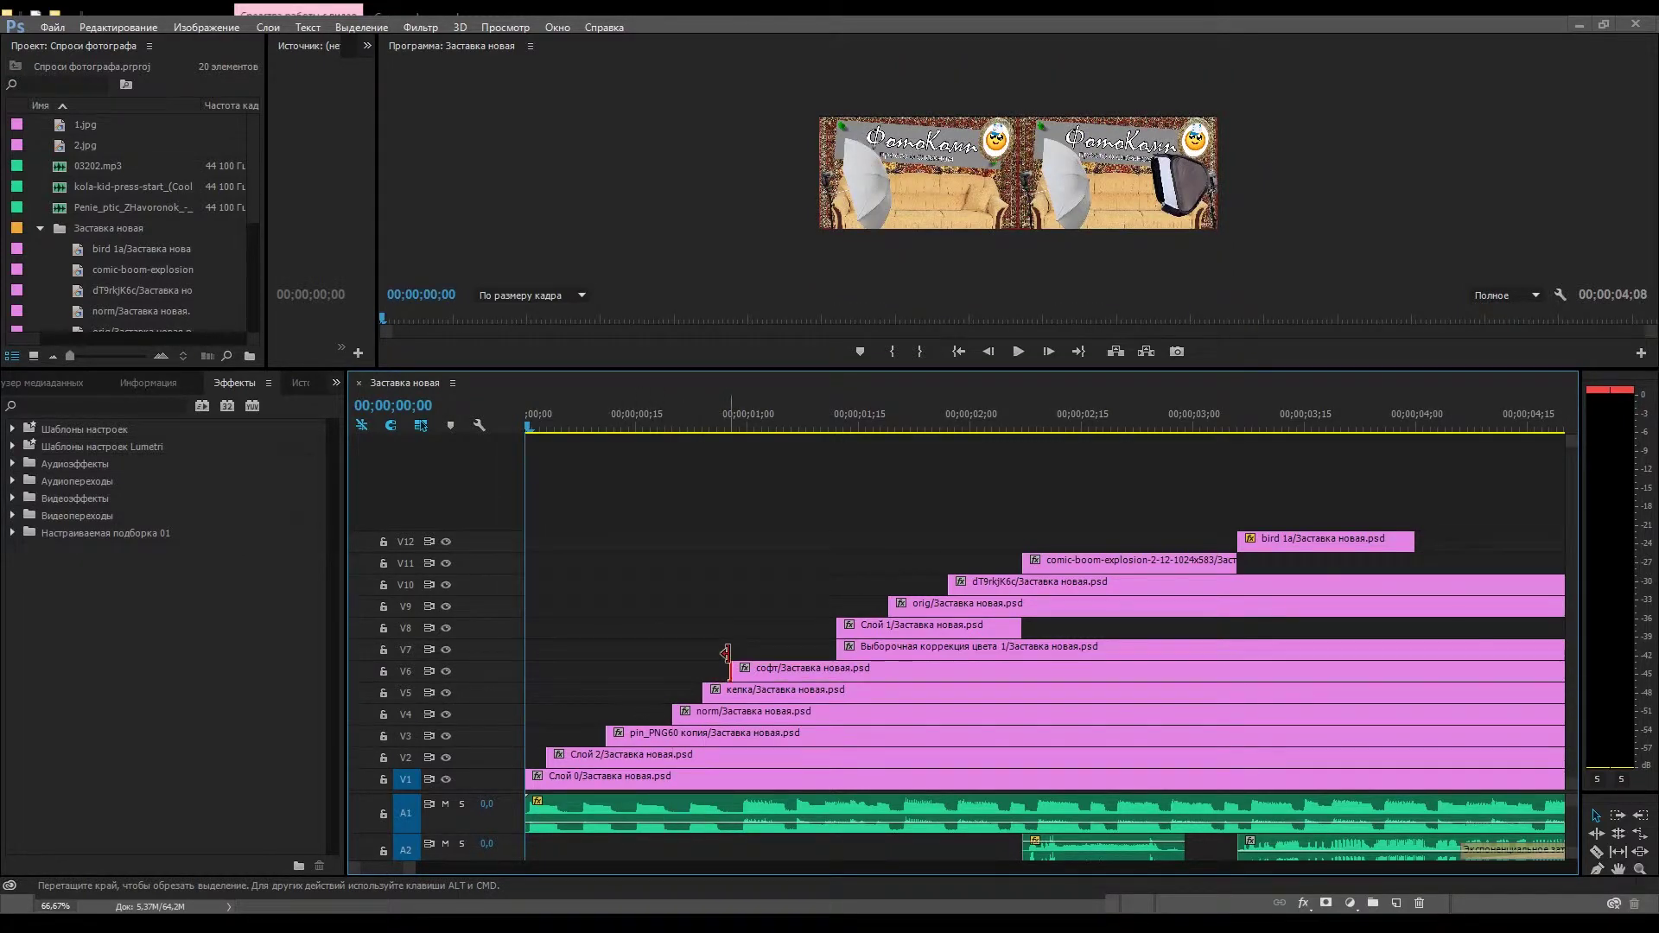
left_click_drag(654, 657, 726, 661)
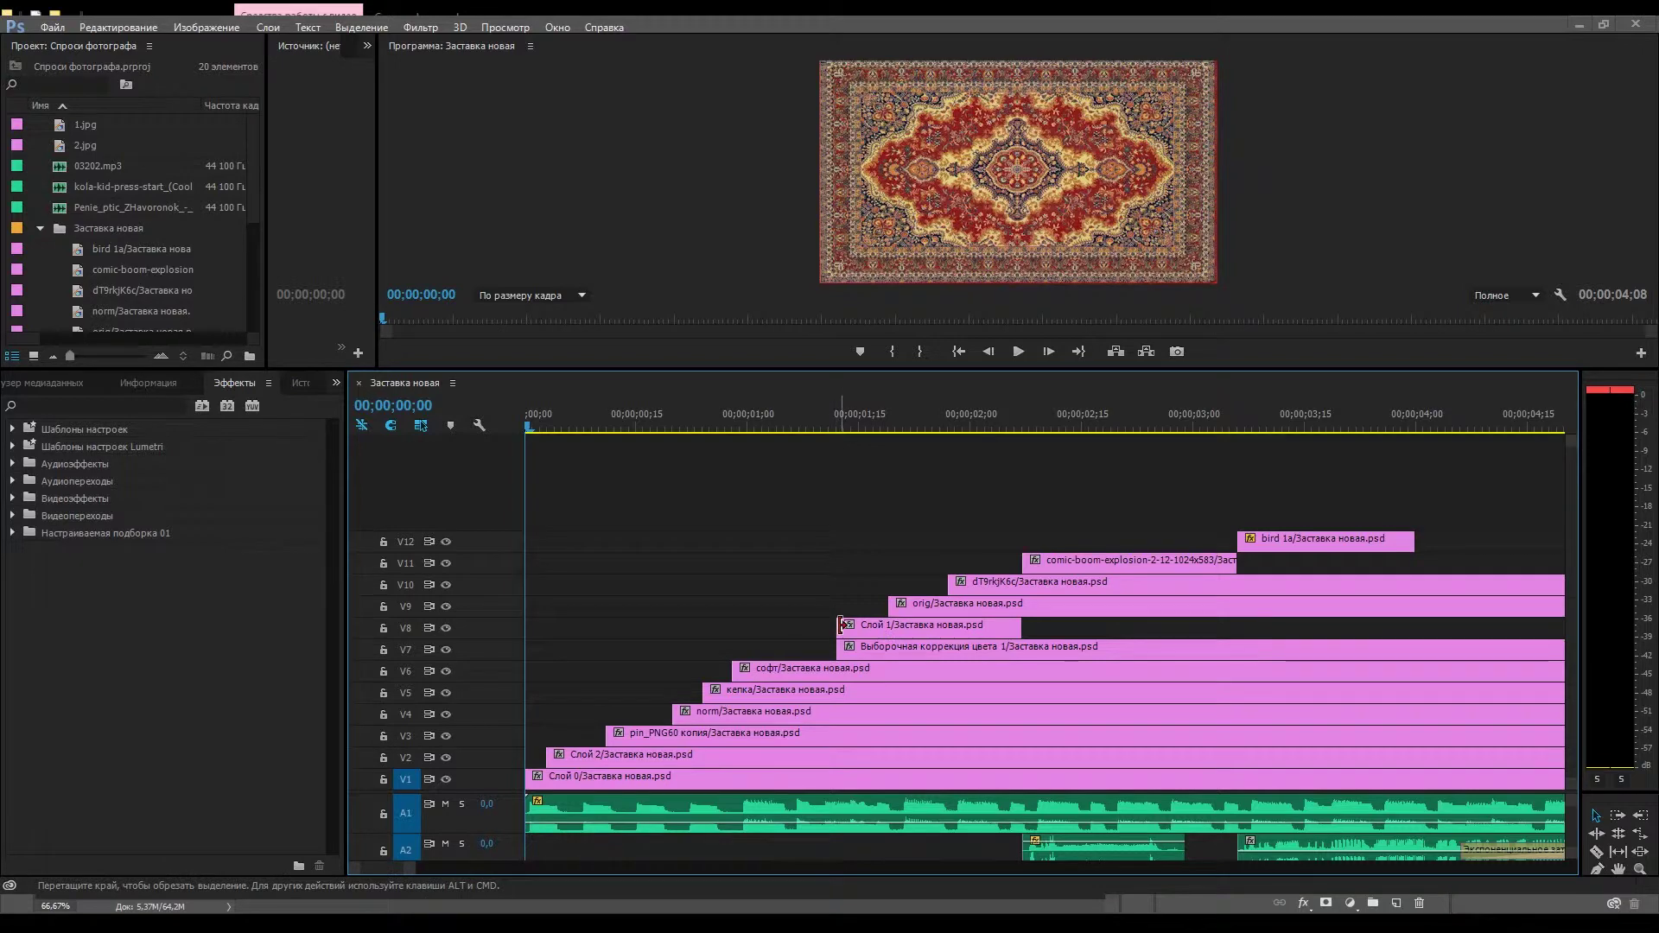
left_click_drag(820, 624, 836, 618)
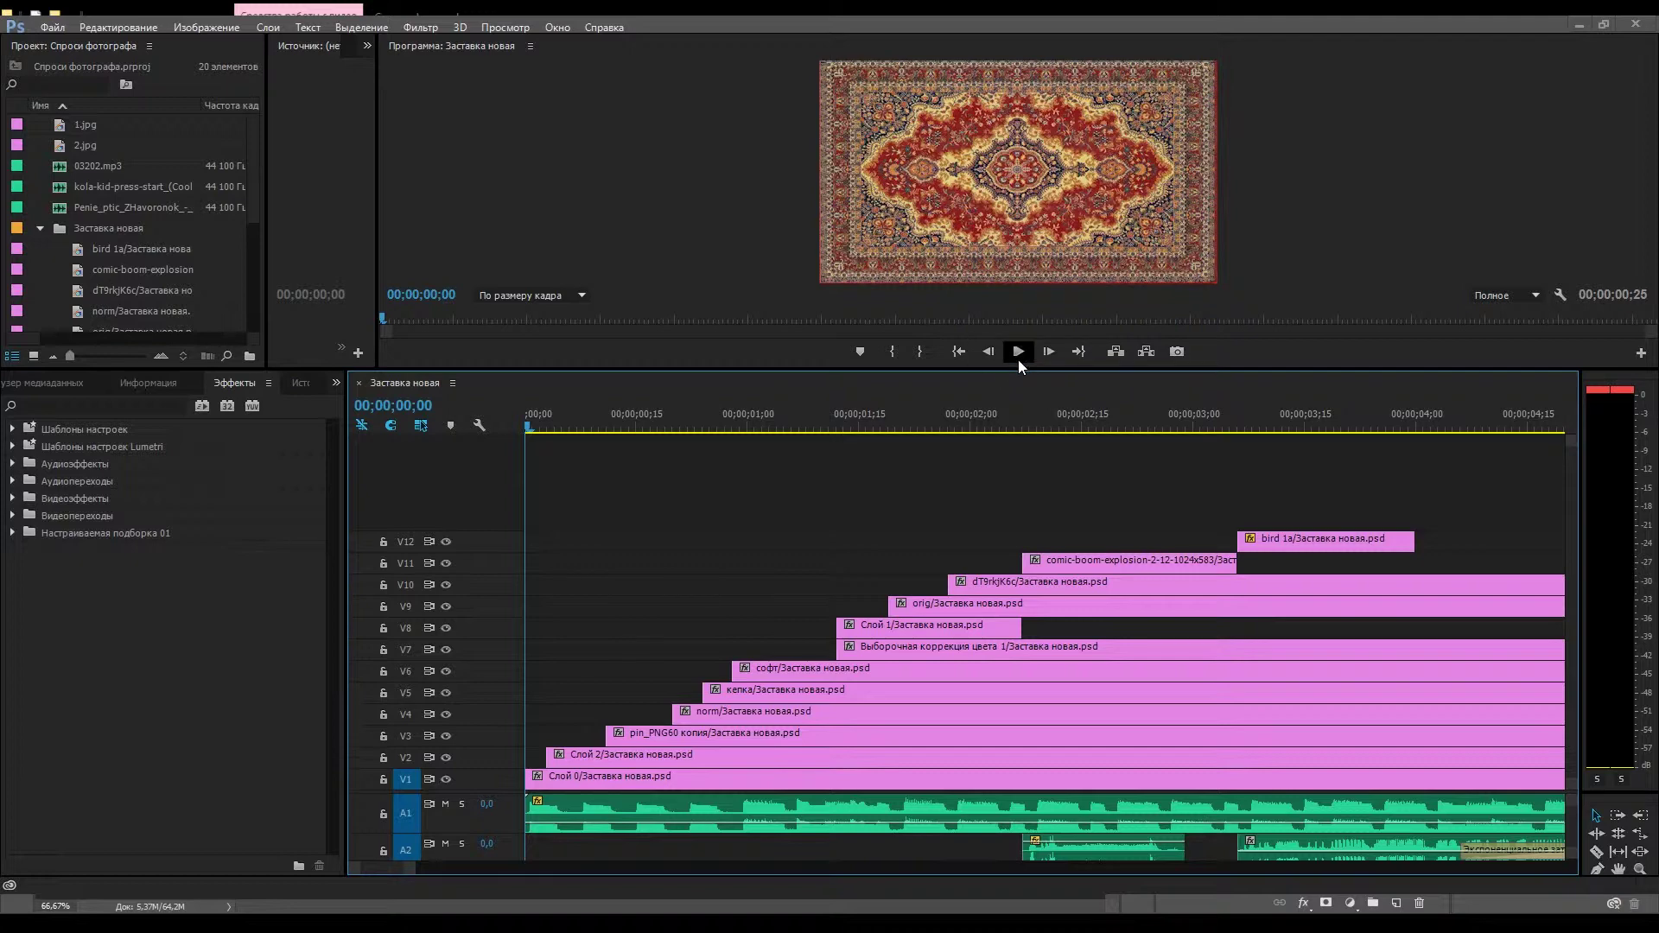
Enlarge the Program monitor and play the intro sequence through
left_click_drag(795, 371, 803, 471)
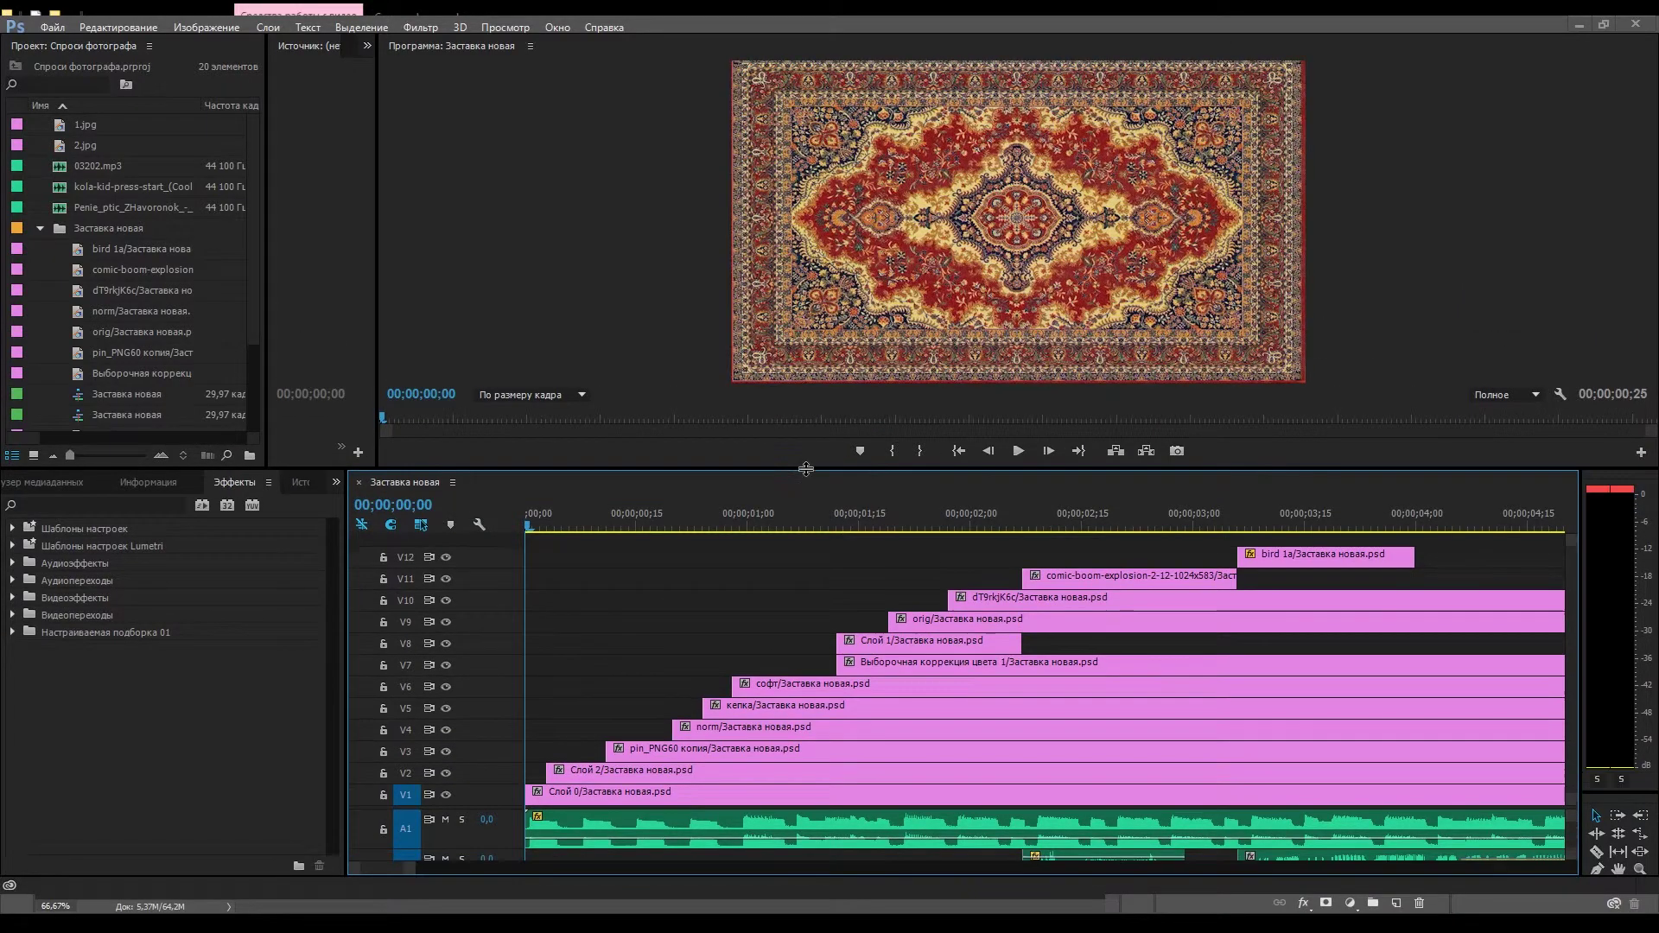
left_click(1018, 451)
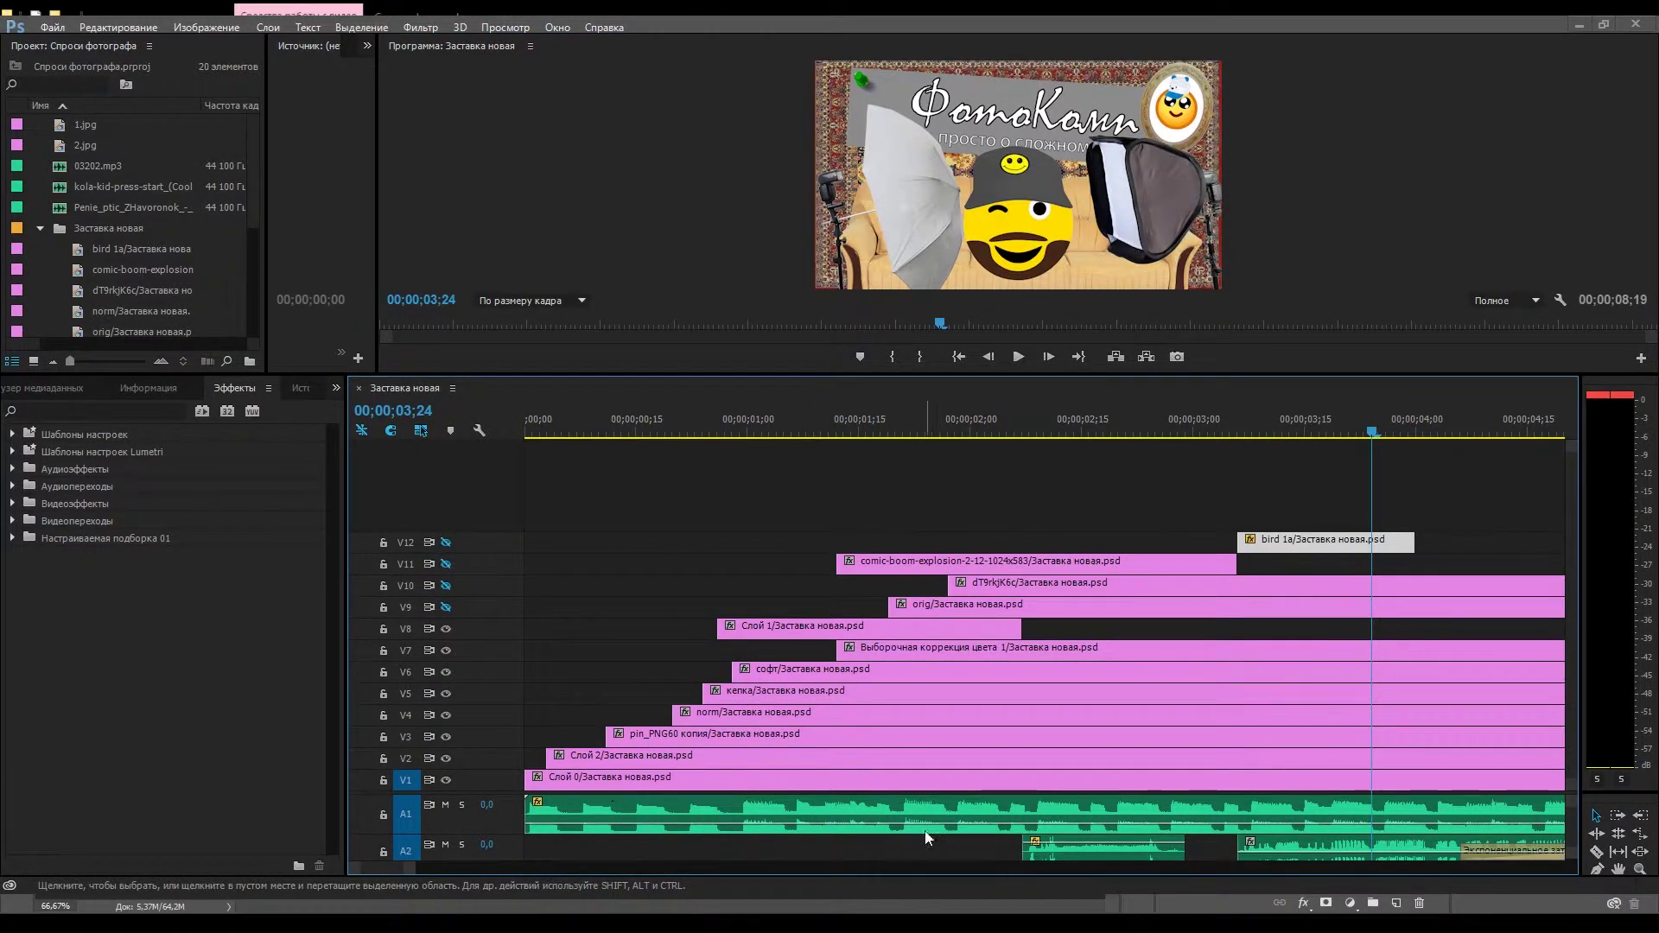
Move the playhead to 00;00;02;21, then to the frame at 00;00;02;12
left_click(1128, 430)
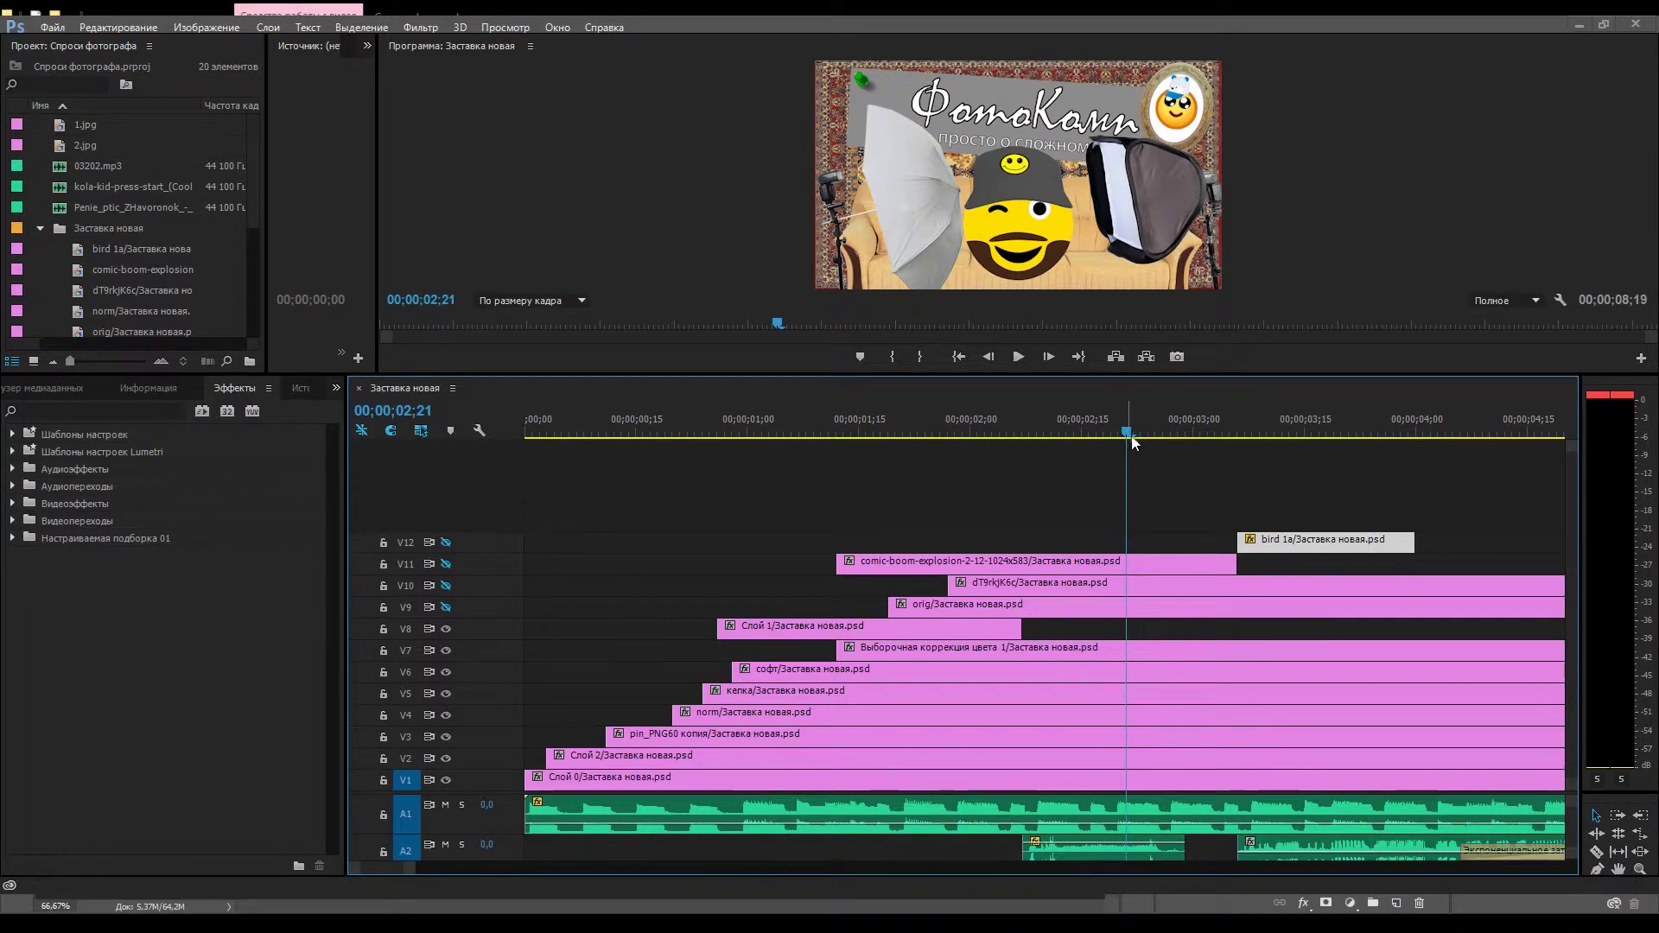
left_click_drag(1072, 432, 1059, 432)
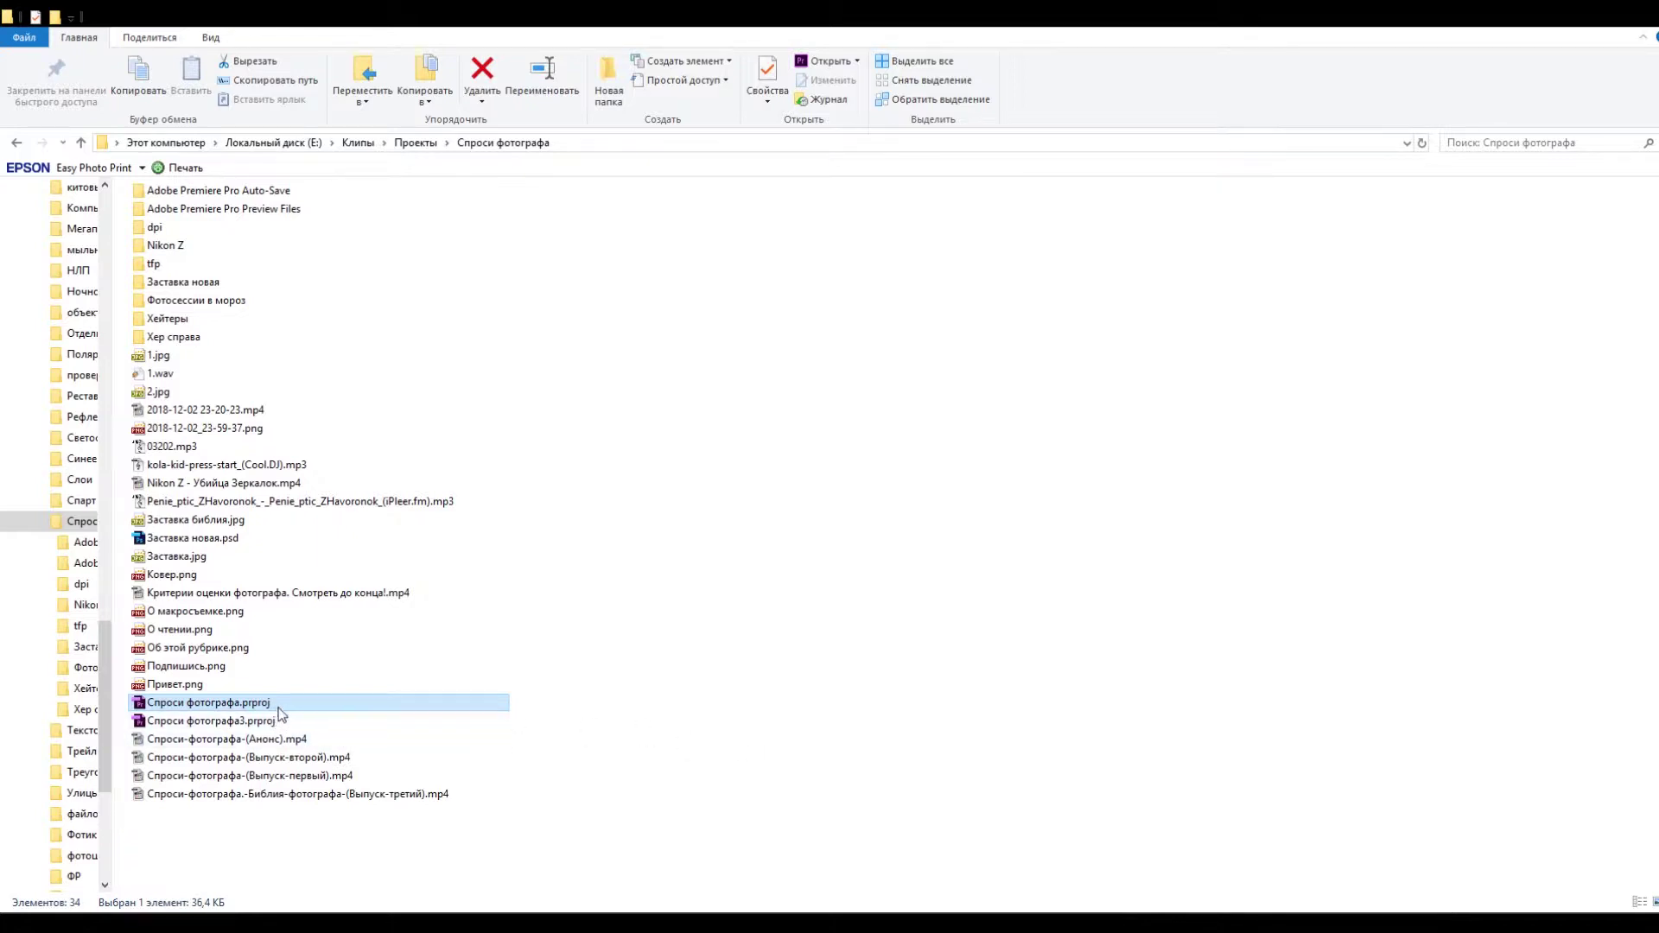
Deselect the .prproj file in the Спроси фотографа folder
left_click(866, 757)
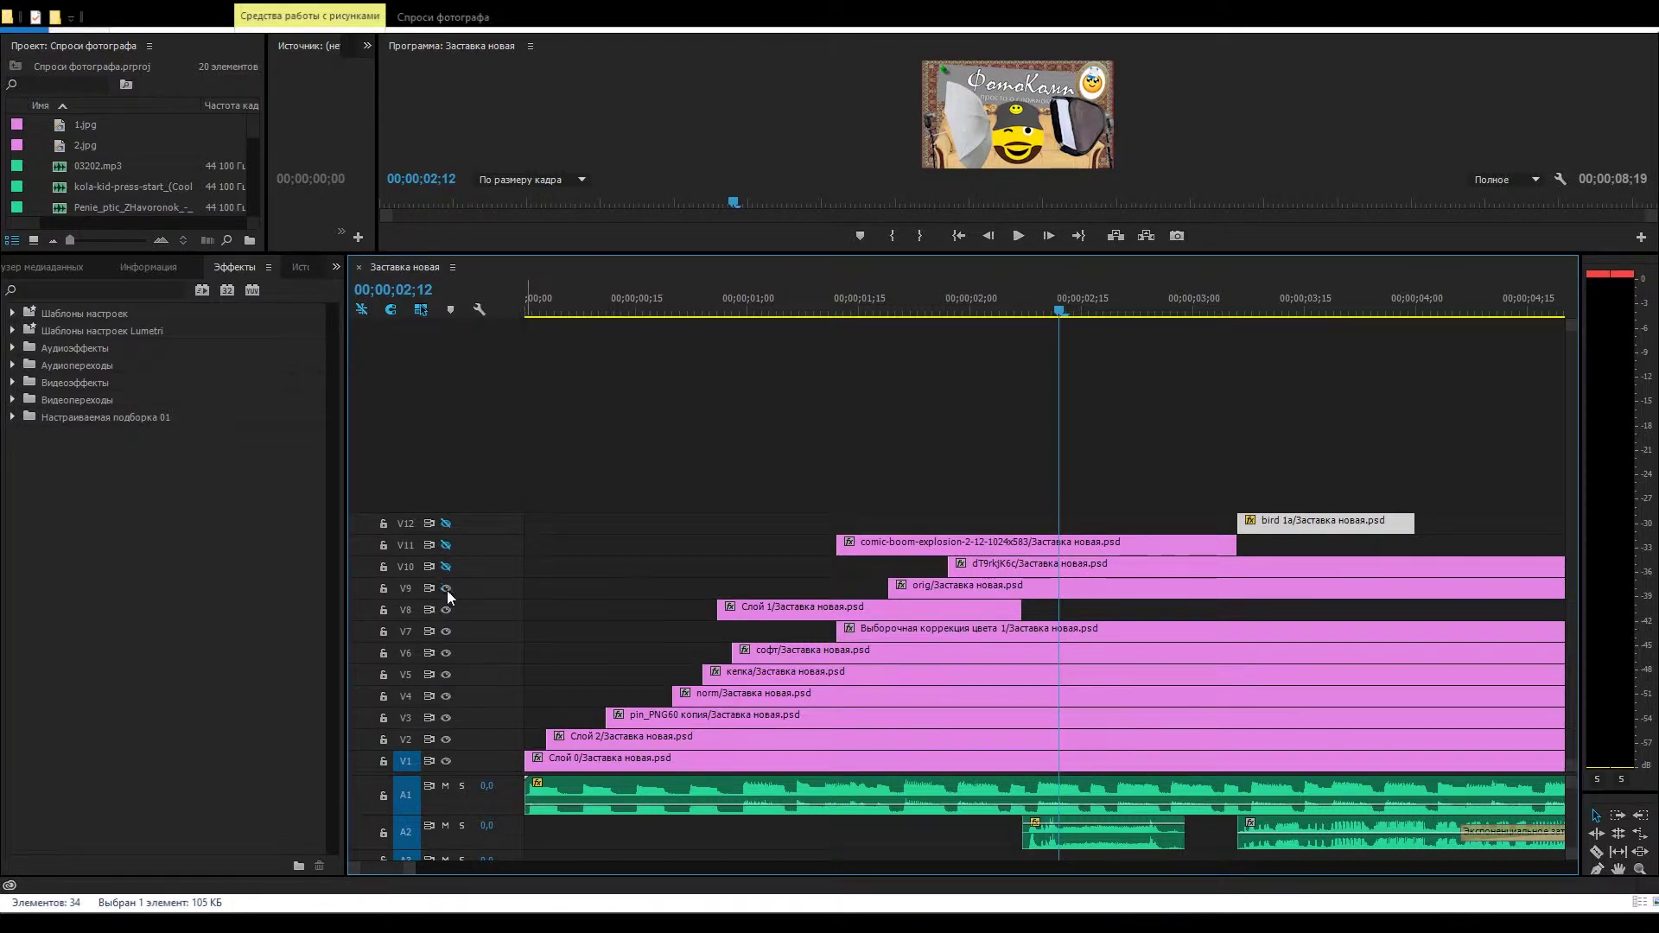
Turn V10, V11 and V12 output back on, enlarge the monitor, and view 00;00;03;17
left_click(445, 567)
left_click(447, 545)
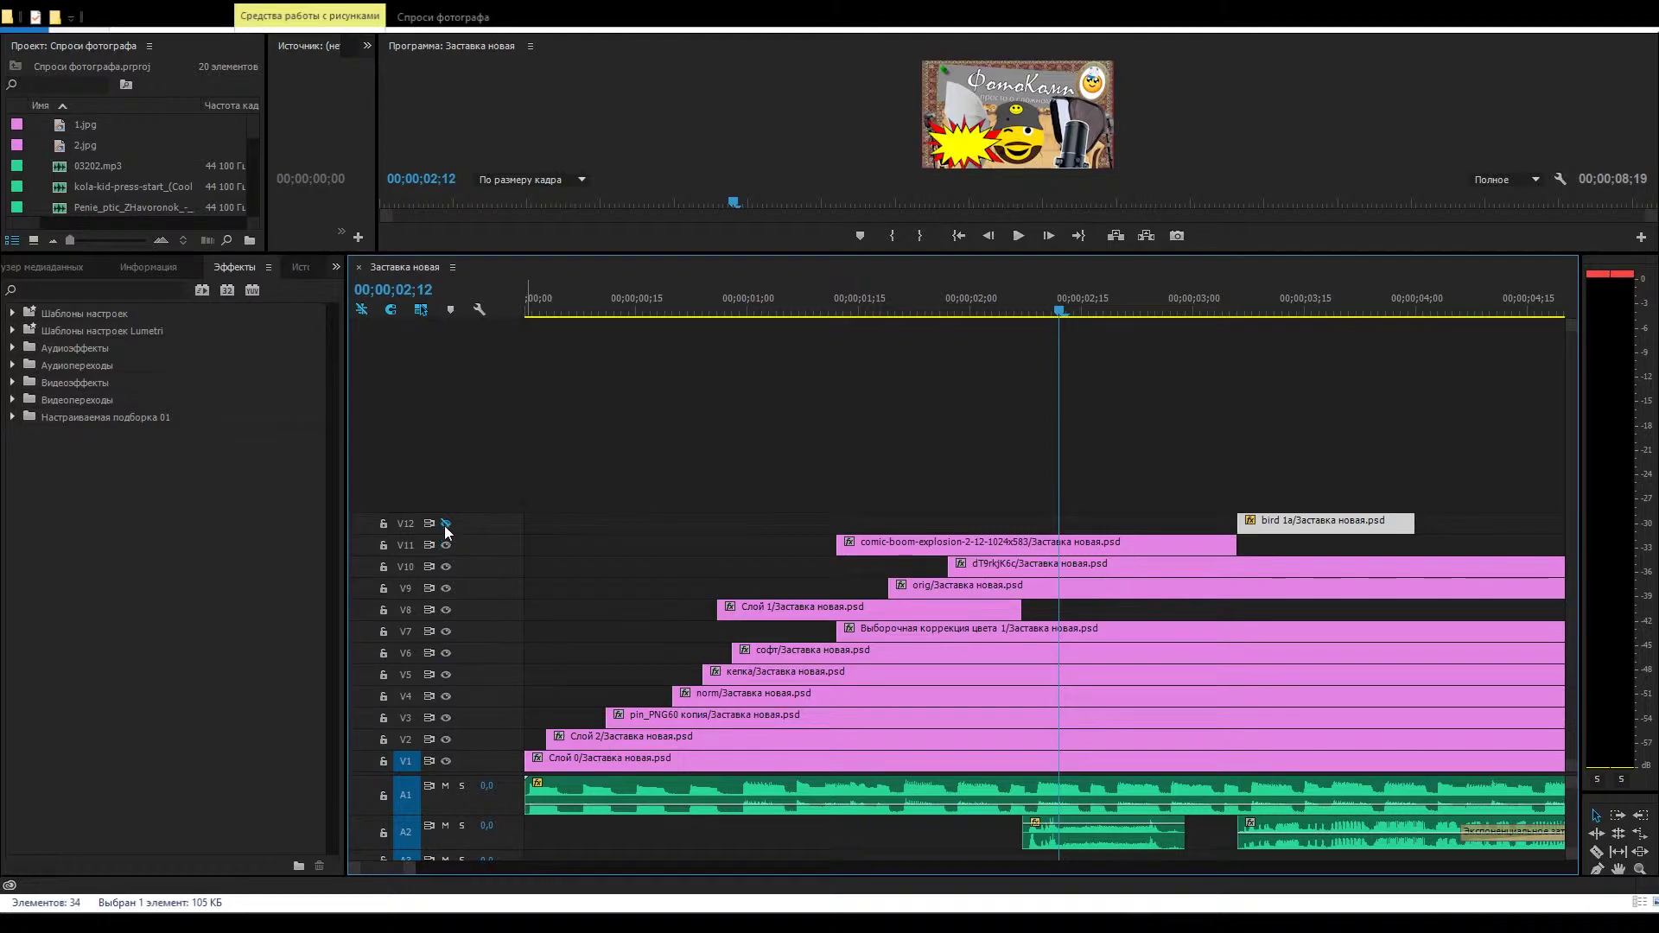
left_click(446, 524)
left_click_drag(833, 253, 834, 378)
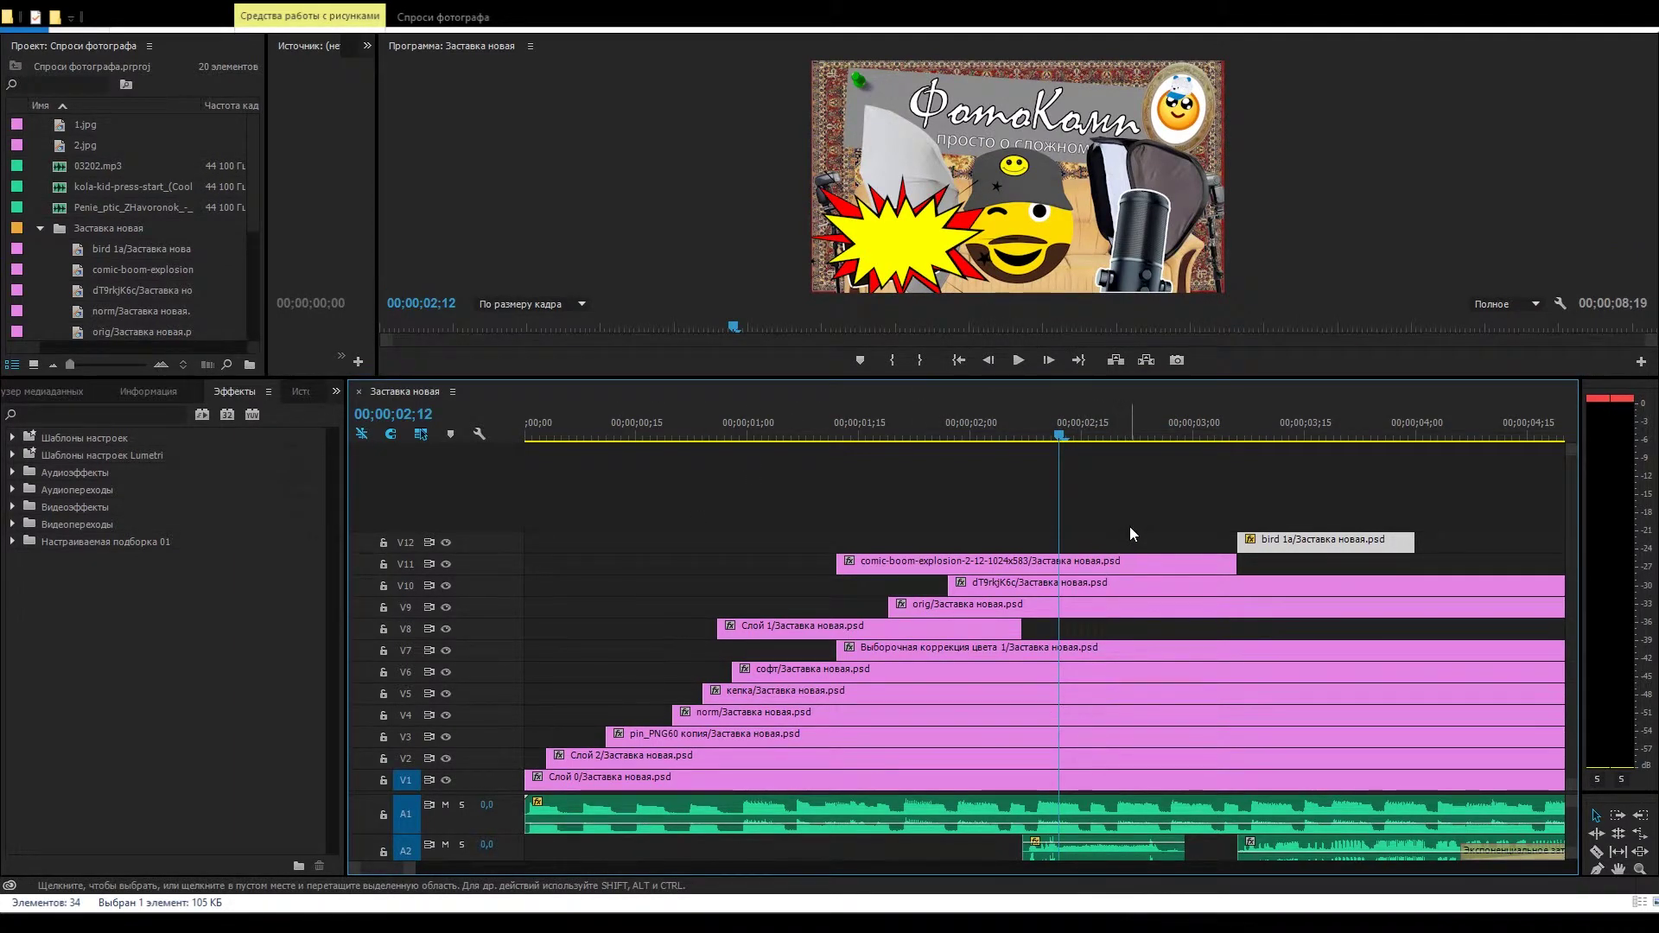
left_click(1319, 432)
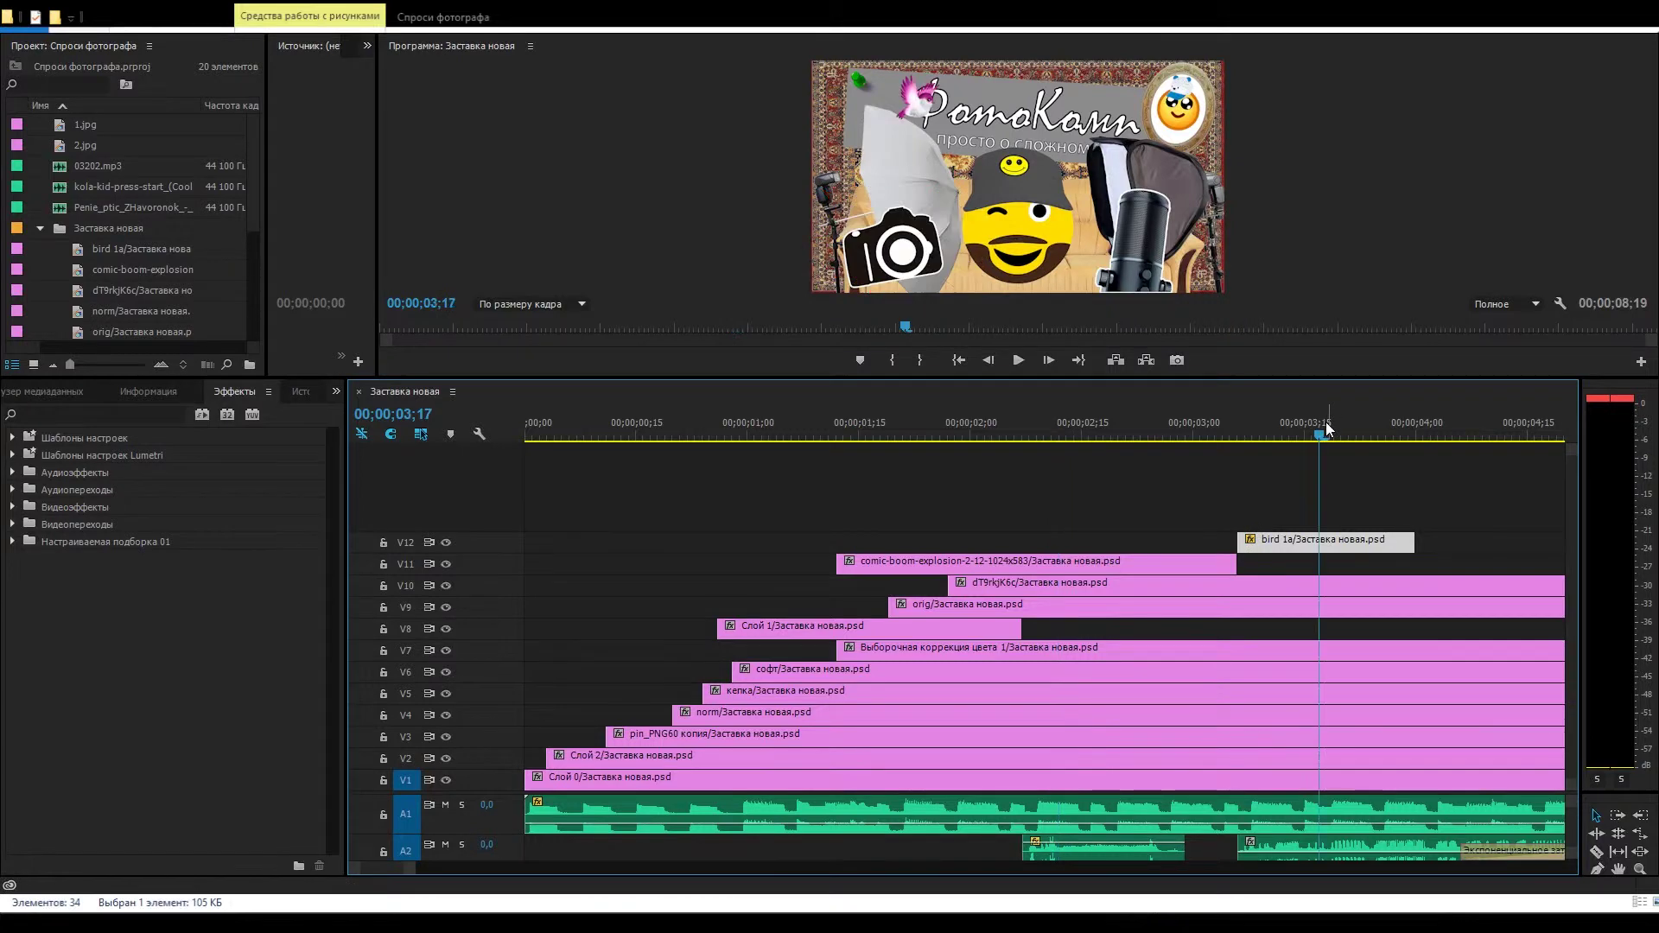